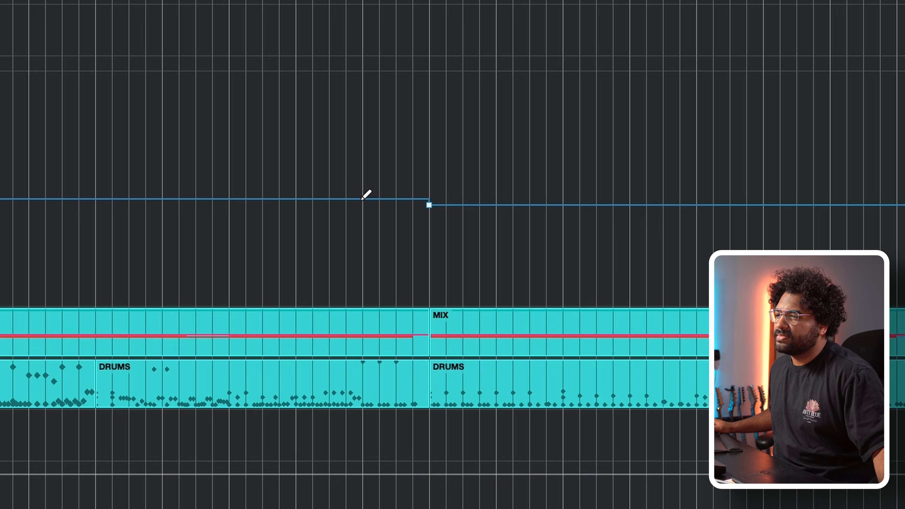
Step: Add tempo points at bar 19 (150 BPM) and bar 27 (145 BPM), and turn the transitions into bars 20 and 28 into ramps
{"action": "left_click", "coordinate": [292, 121]}
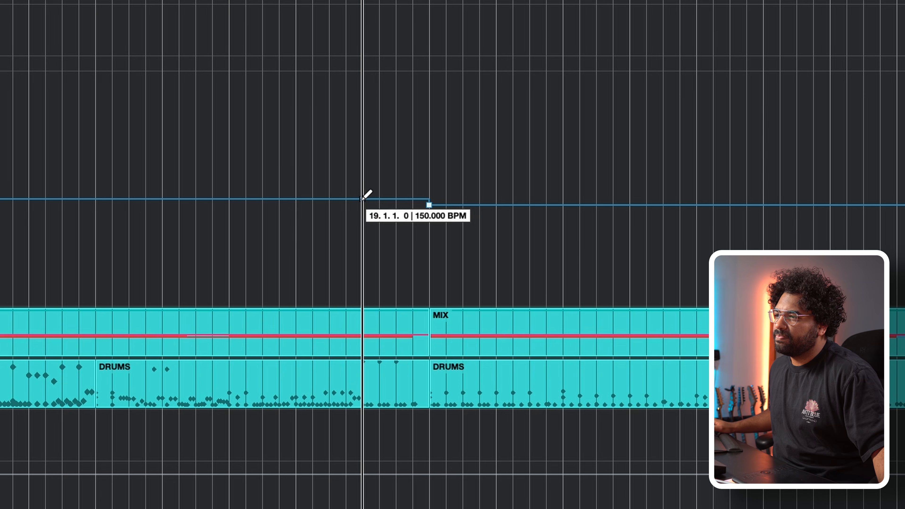
{"action": "left_click", "coordinate": [362, 198]}
{"action": "left_click_drag", "start_coordinate": [329, 179], "coordinate": [481, 246]}
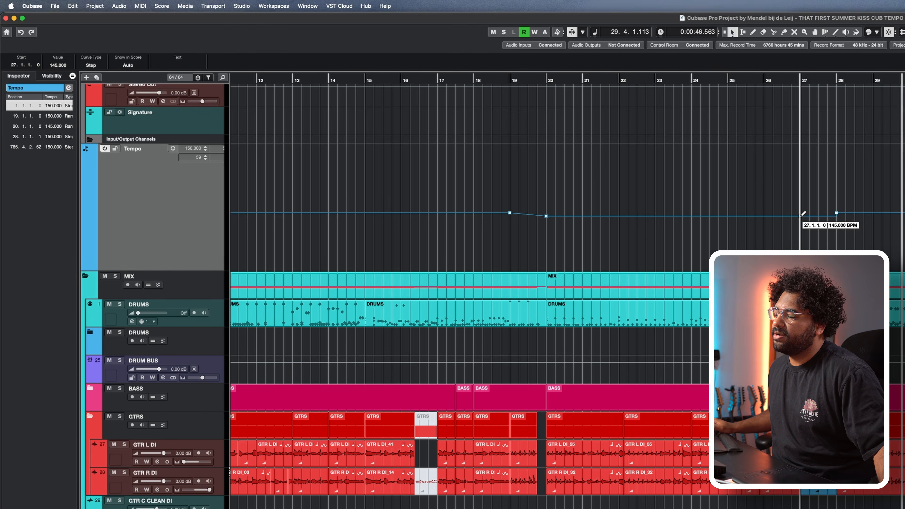
{"action": "left_click_drag", "start_coordinate": [854, 236], "coordinate": [854, 236]}
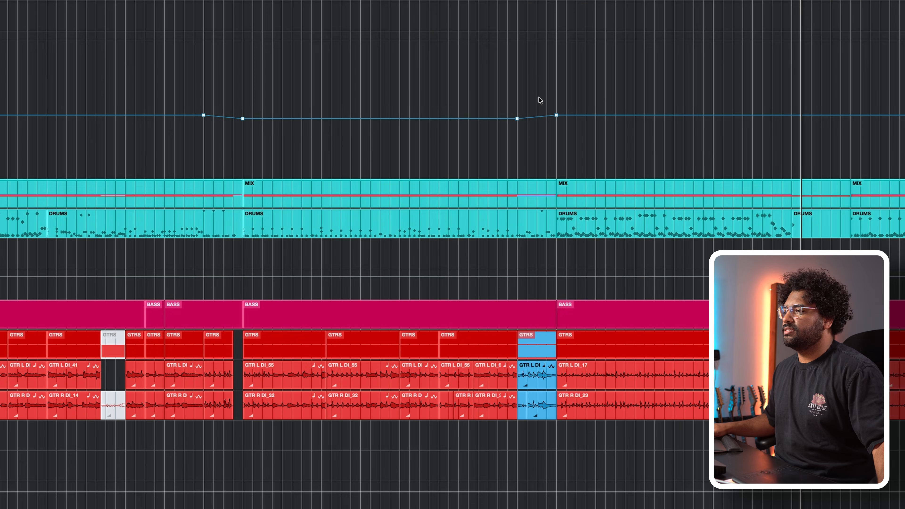
Step: Try deleting the tempo points at bars 20 and 27, play the section at a constant tempo, and restore the points
{"action": "left_click_drag", "start_coordinate": [538, 95], "coordinate": [225, 157]}
{"action": "key", "text": "Delete"}
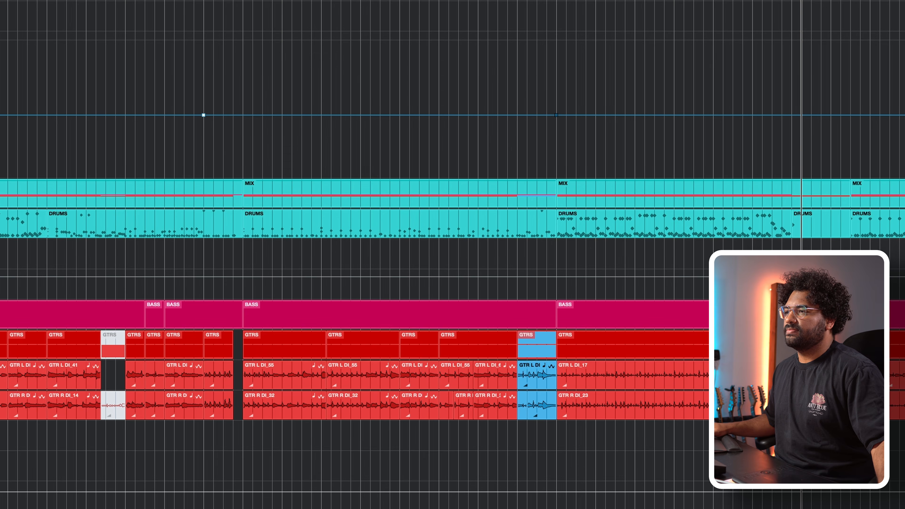
{"action": "key", "text": "space"}
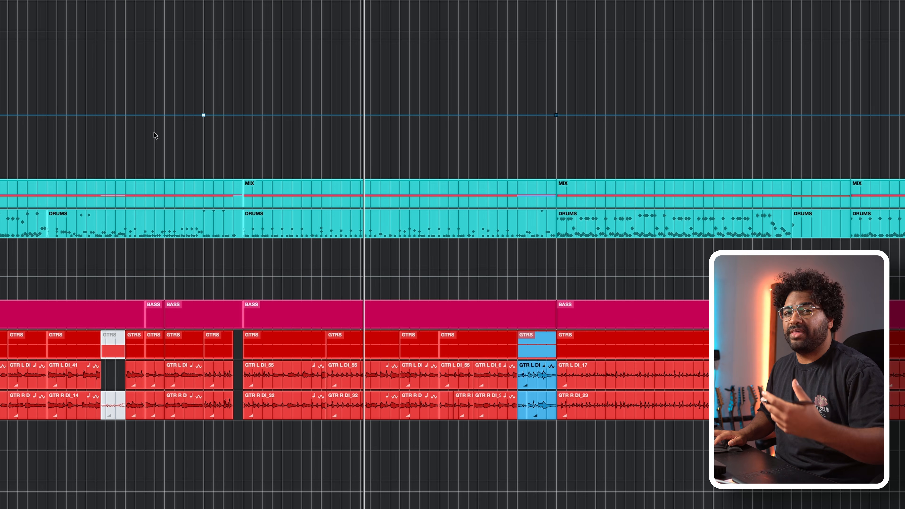
{"action": "key", "text": "super+z"}
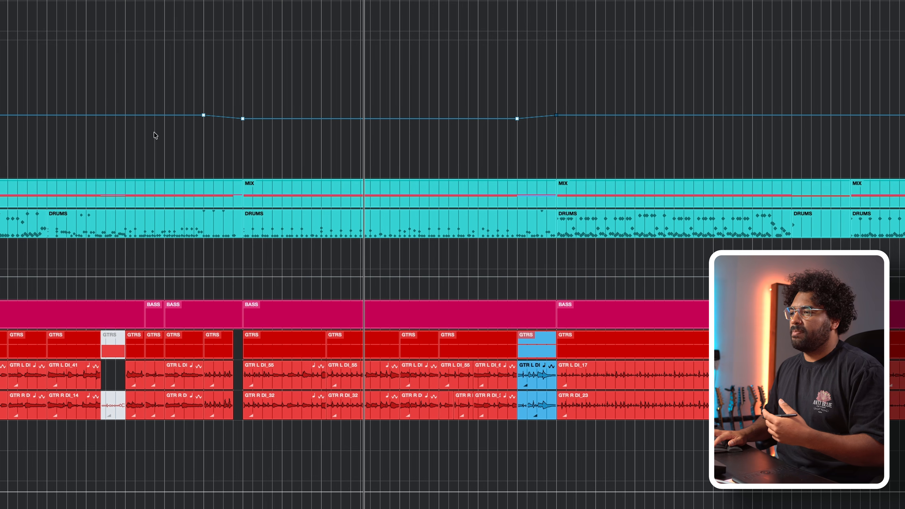
Step: Play the arrangement from bar 17 through the tempo ramps at bars 19 to 20 and 27 to 28
{"action": "left_click", "coordinate": [125, 1]}
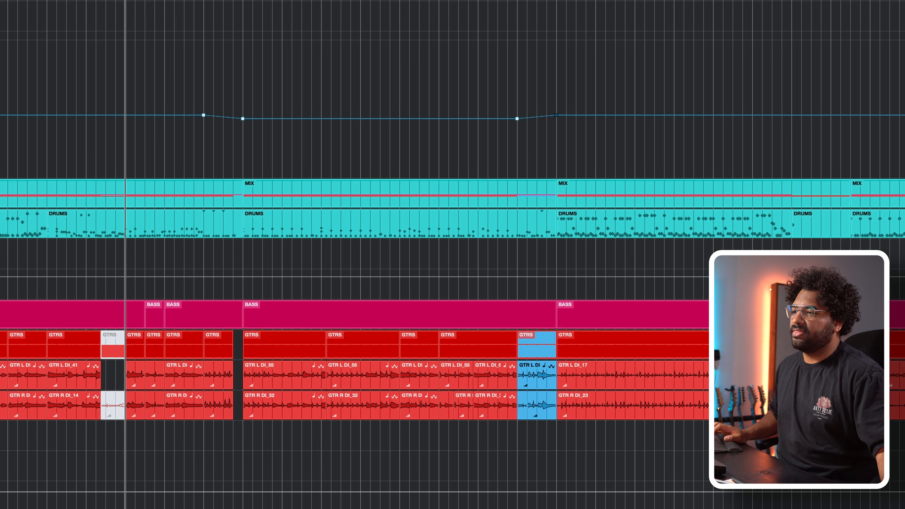
{"action": "key", "text": "space"}
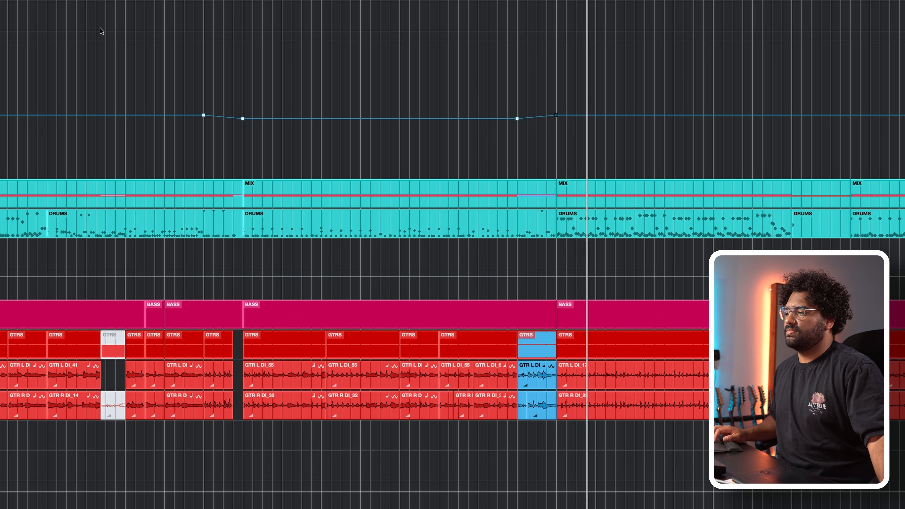
{"action": "key", "text": "space"}
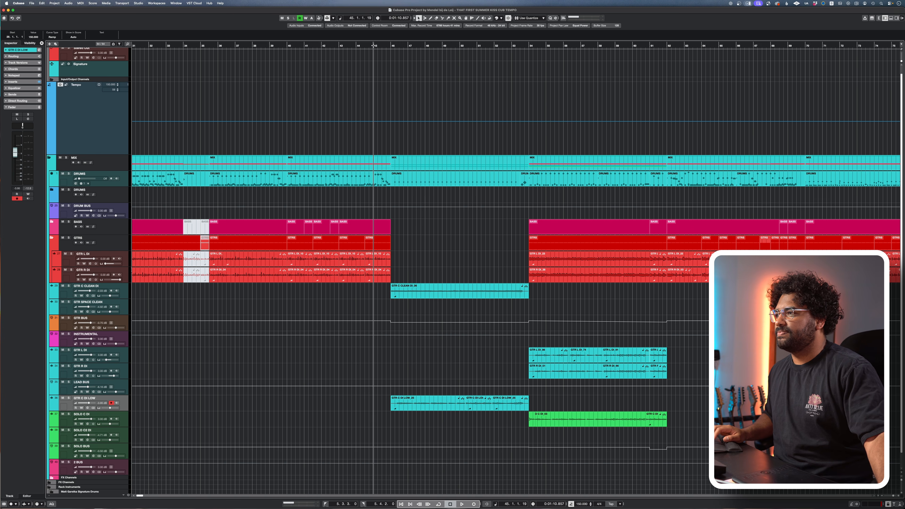
Step: Play the clean guitar and solo sections at a constant tempo up to bar 62
{"action": "key", "text": "space"}
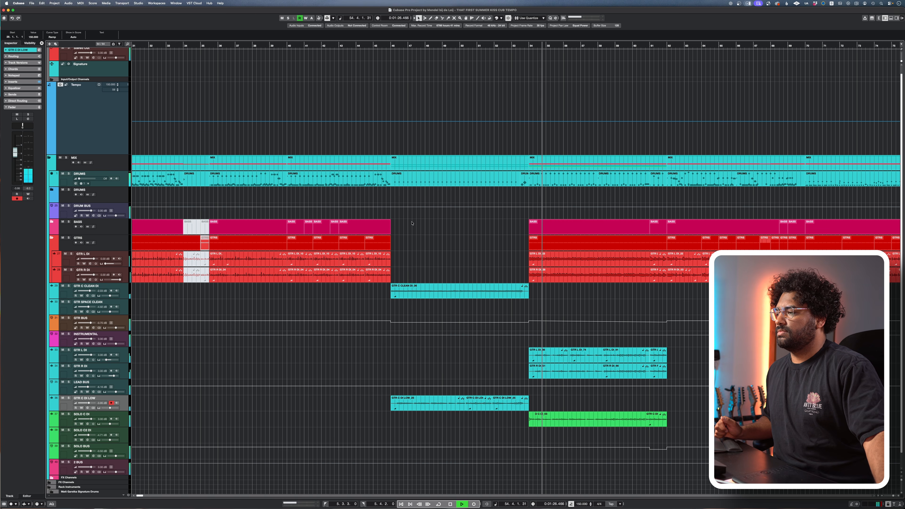
{"action": "scroll", "coordinate": [411, 223], "scroll_direction": "right", "scroll_amount": 5}
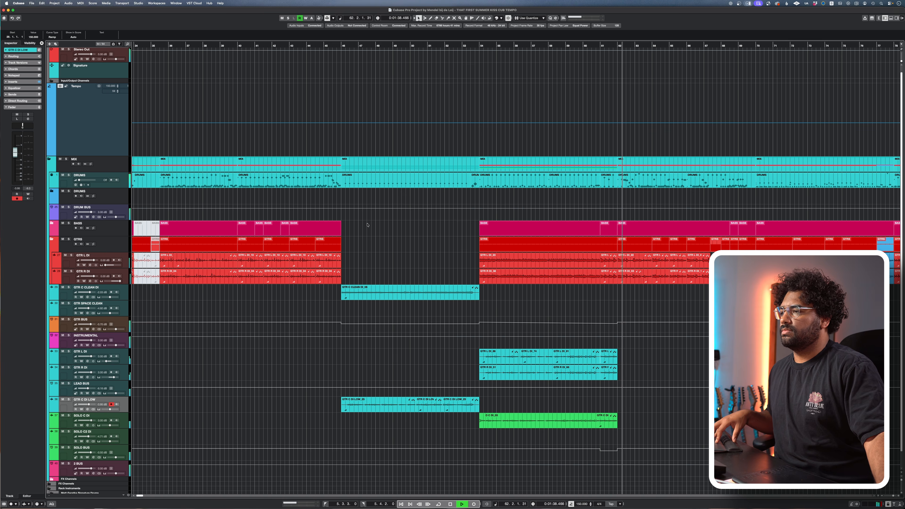
{"action": "key", "text": "space"}
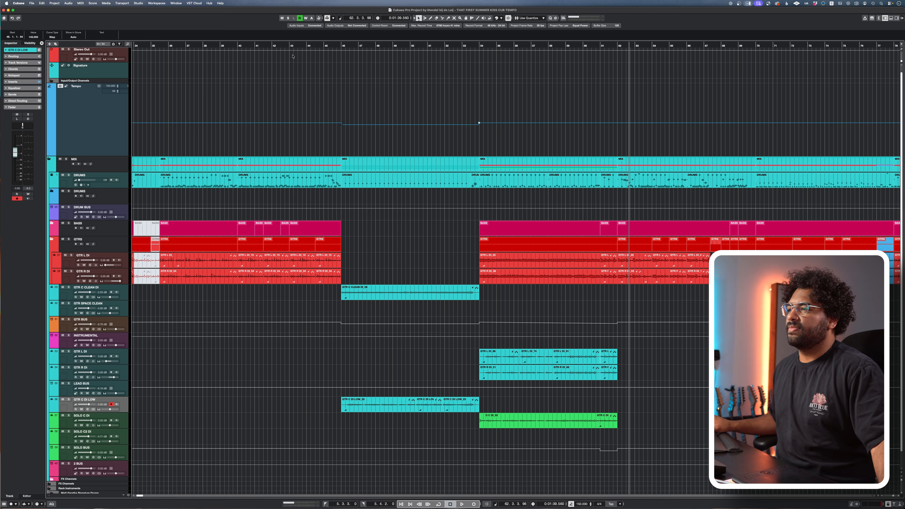
Step: Play the same sections again with the slower tempo over the clean guitar part from bar 46 to 54
{"action": "left_click", "coordinate": [298, 70]}
{"action": "key", "text": "space"}
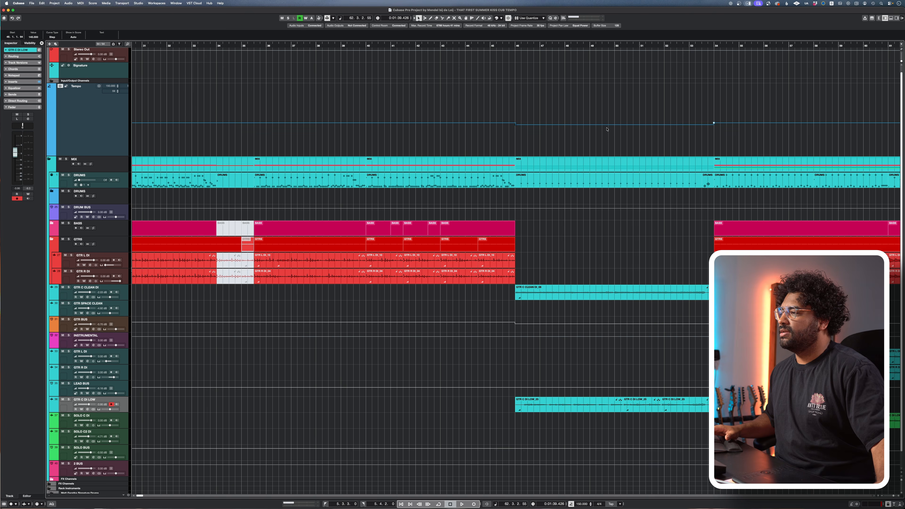
{"action": "scroll", "coordinate": [668, 117], "scroll_direction": "right", "scroll_amount": 10}
{"action": "left_click", "coordinate": [430, 47]}
{"action": "key", "text": "space"}
Step: Add 150 BPM tempo points at bars 61 and 62, plus a 140 BPM point just before bar 62 at 61.4.4.119
{"action": "key", "text": "h"}
{"action": "key", "text": "h"}
{"action": "key", "text": "h"}
{"action": "key", "text": "h"}
{"action": "key", "text": "h"}
{"action": "key", "text": "h"}
{"action": "key", "text": "h"}
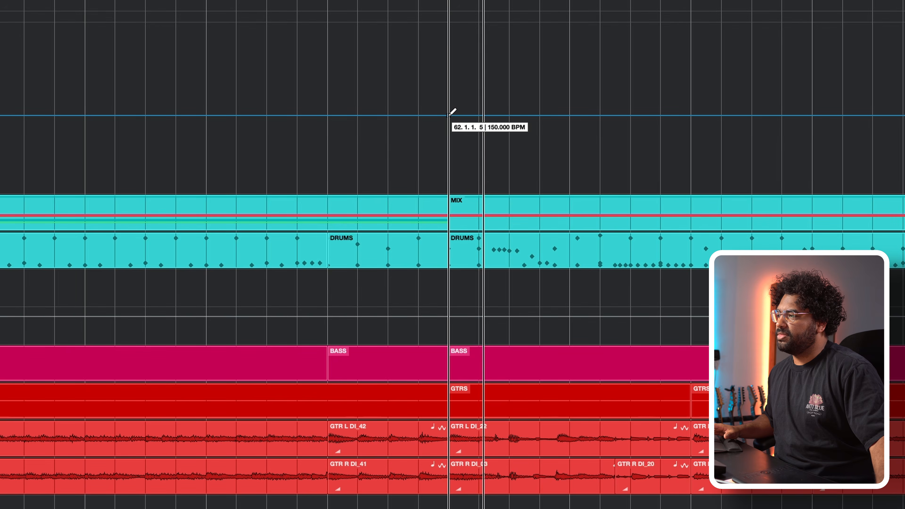
{"action": "left_click", "coordinate": [448, 115]}
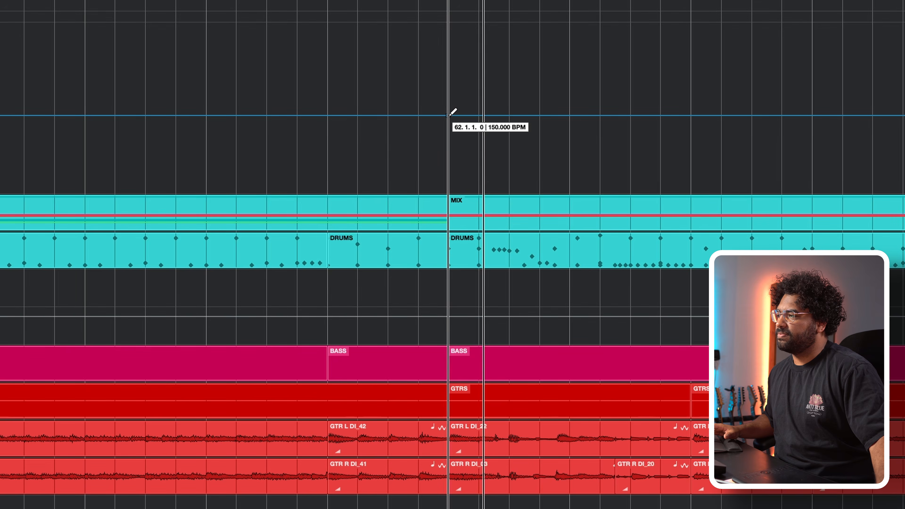
{"action": "left_click", "coordinate": [327, 115]}
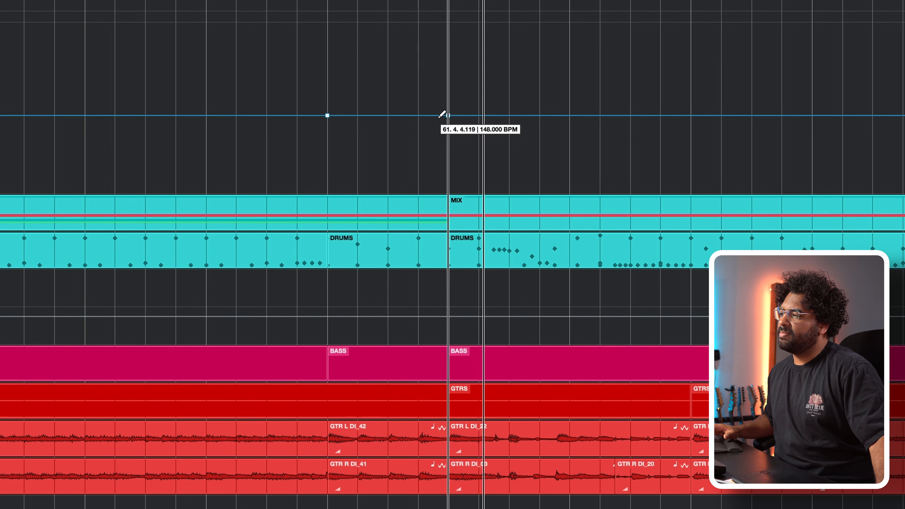
{"action": "left_click", "coordinate": [447, 121]}
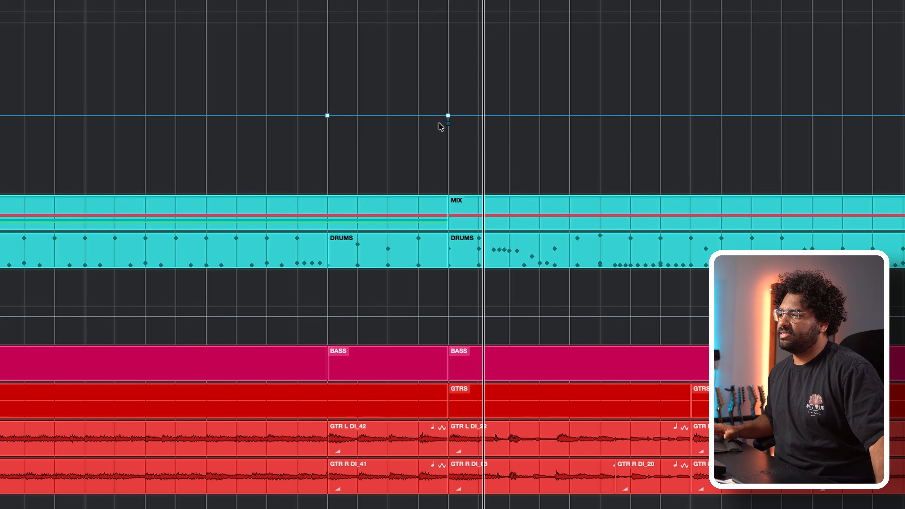
Step: Turn the tempo change from bar 61 to the end of that bar into a ramp and play it from bar 59
{"action": "left_click_drag", "start_coordinate": [285, 89], "coordinate": [477, 151]}
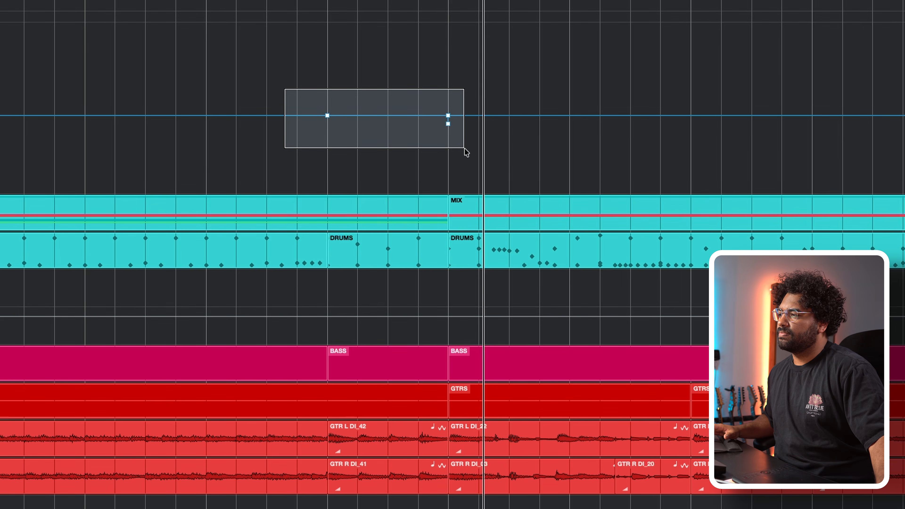
{"action": "left_click_drag", "start_coordinate": [464, 149], "coordinate": [464, 148]}
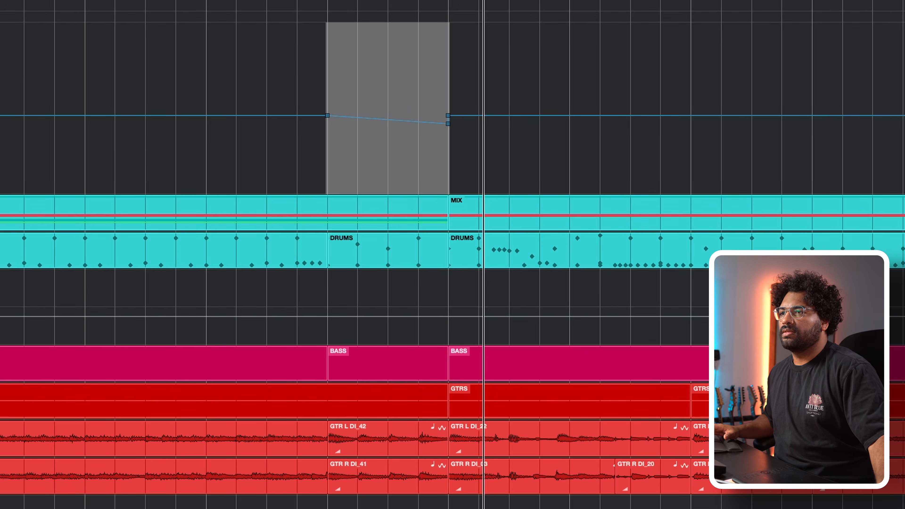
{"action": "left_click", "coordinate": [326, 84]}
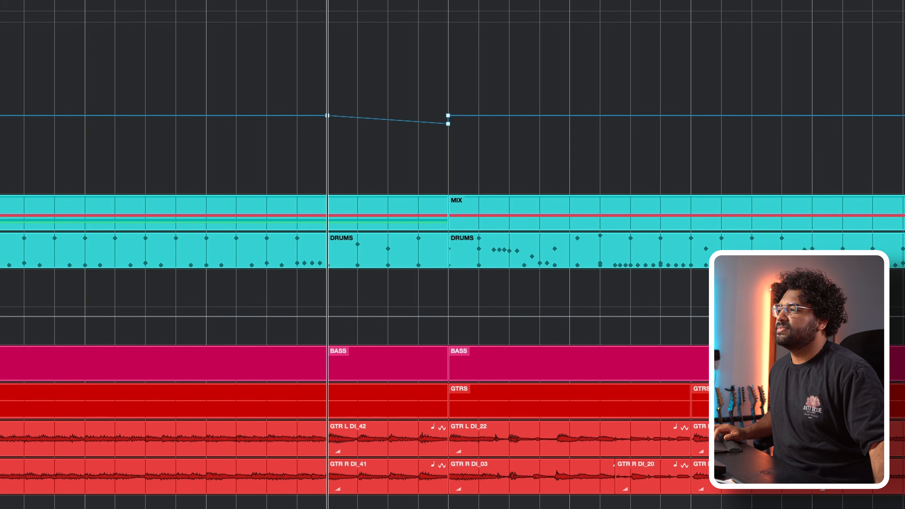
{"action": "left_click_drag", "start_coordinate": [327, 1], "coordinate": [87, 1]}
{"action": "key", "text": "space"}
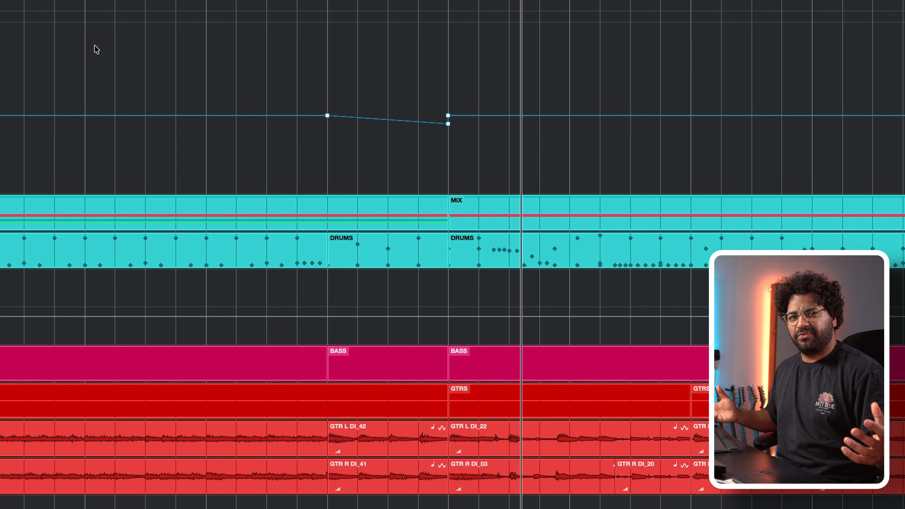
Step: Lower the tempo point just before bar 62 to about 130 BPM and play the slowdown from bar 59
{"action": "left_click", "coordinate": [448, 125]}
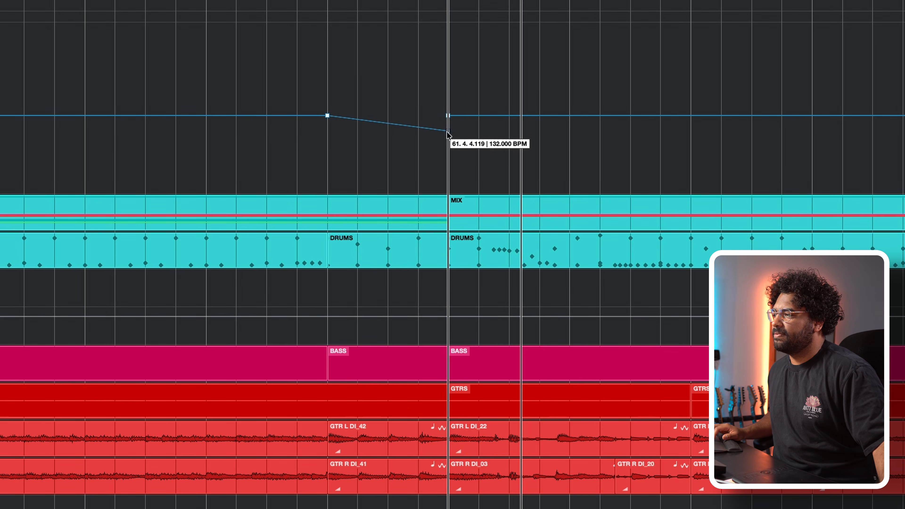
{"action": "left_click", "coordinate": [89, 1]}
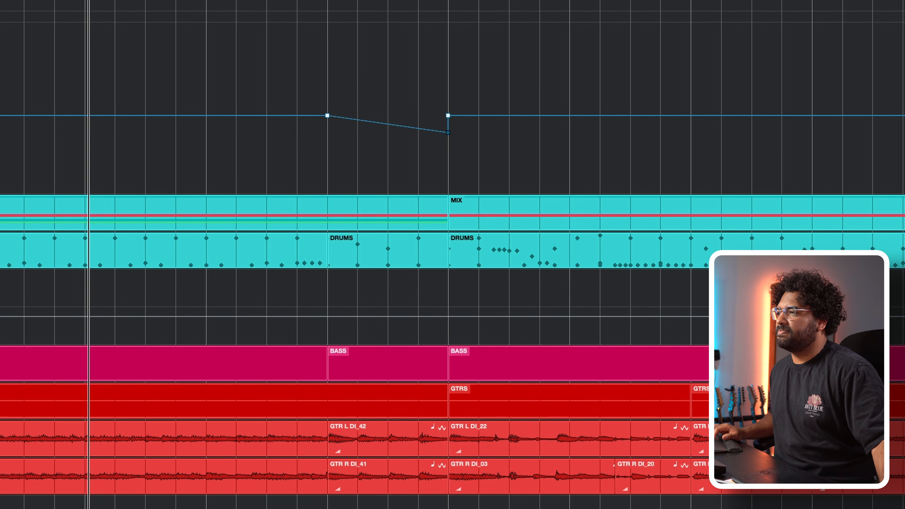
{"action": "key", "text": "space"}
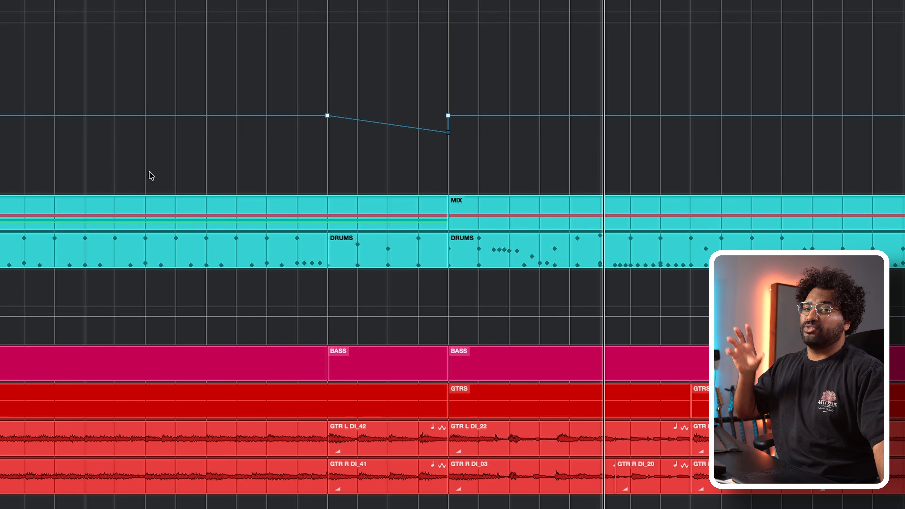
Step: Set the tempo point just before bar 62 to 140 BPM and play the slowdown from bar 60
{"action": "left_click_drag", "start_coordinate": [449, 134], "coordinate": [447, 130]}
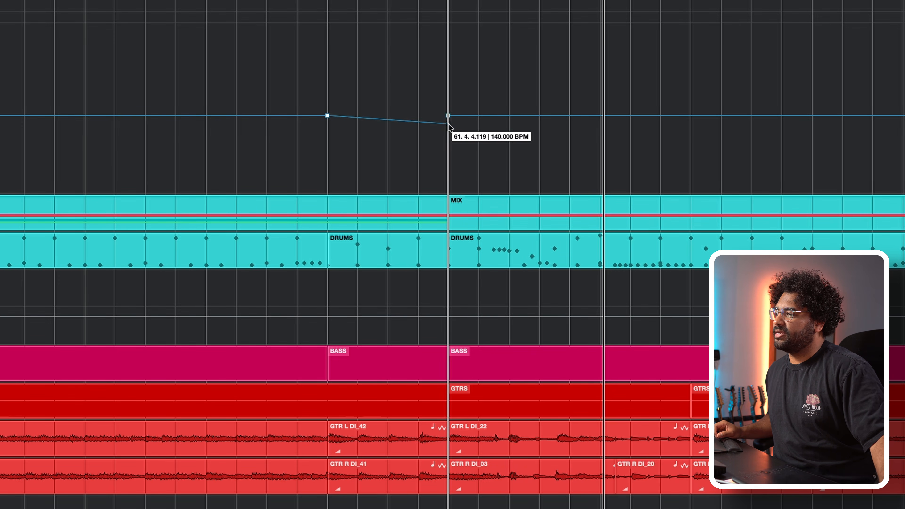
{"action": "left_click_drag", "start_coordinate": [449, 127], "coordinate": [449, 127]}
{"action": "left_click", "coordinate": [205, 1]}
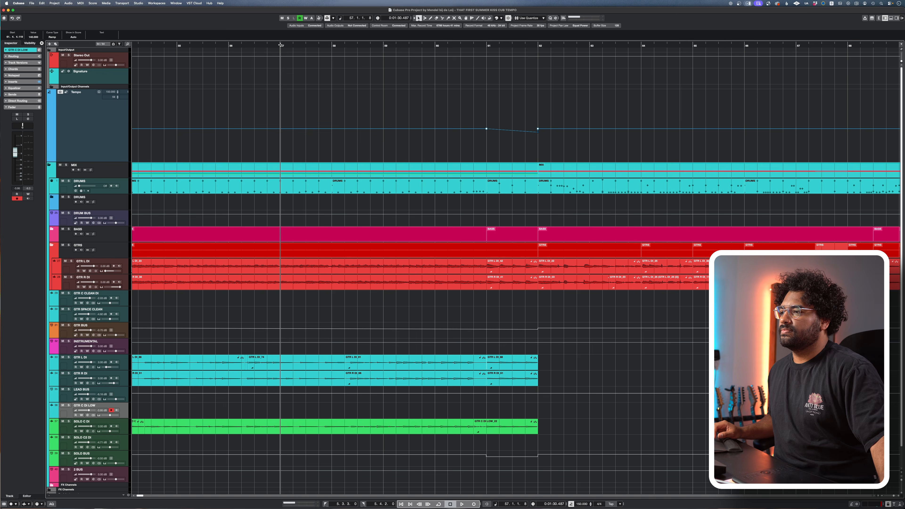
{"action": "key", "text": "space"}
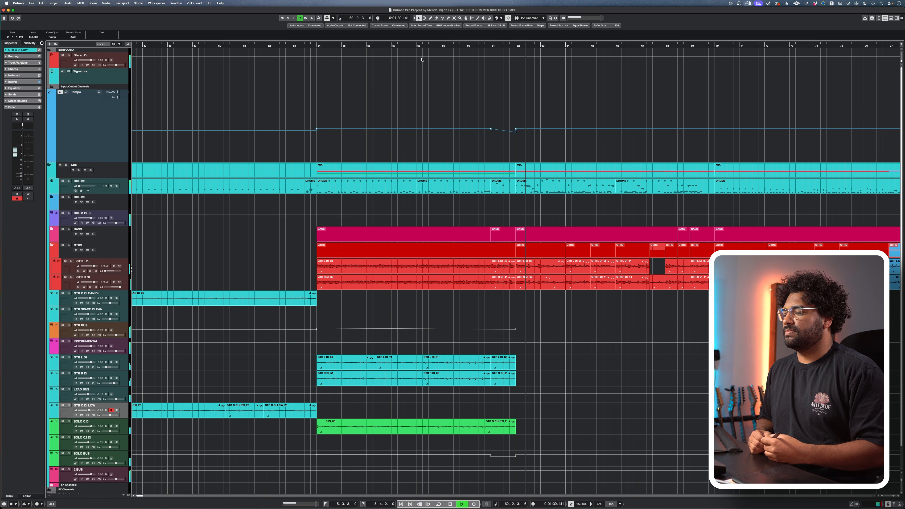
{"action": "key", "text": "g"}
{"action": "key", "text": "g"}
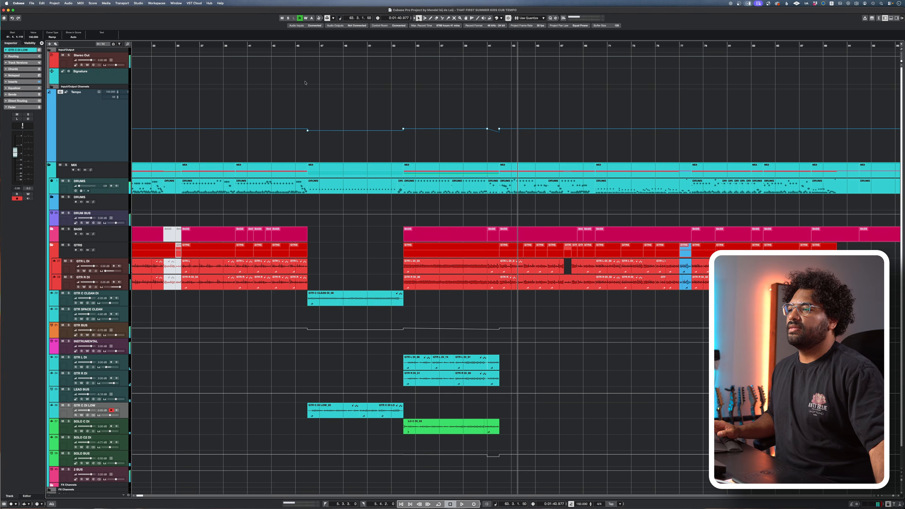